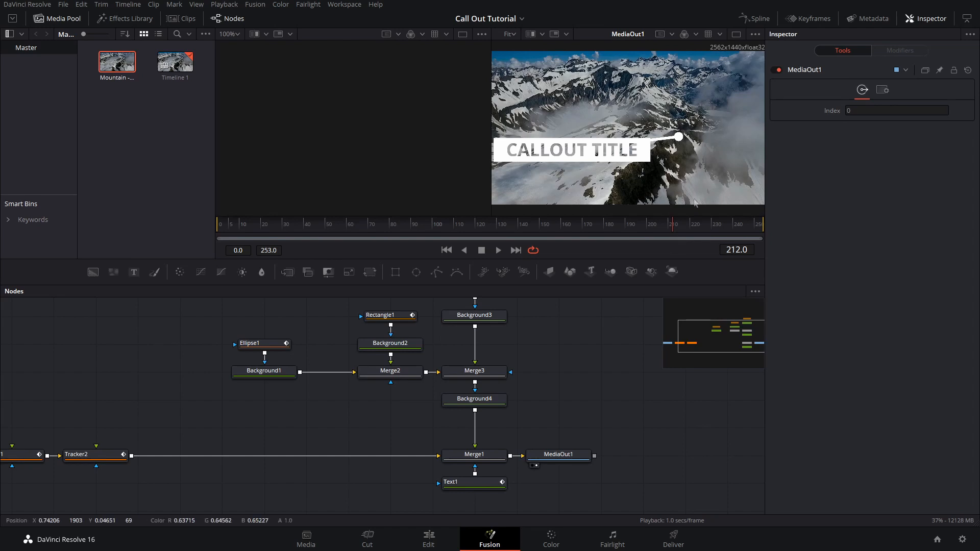
Step: Scrub through the finished callout animation to preview it, then save the project
{"action": "left_click_drag", "start_coordinate": [622, 225], "coordinate": [215, 232]}
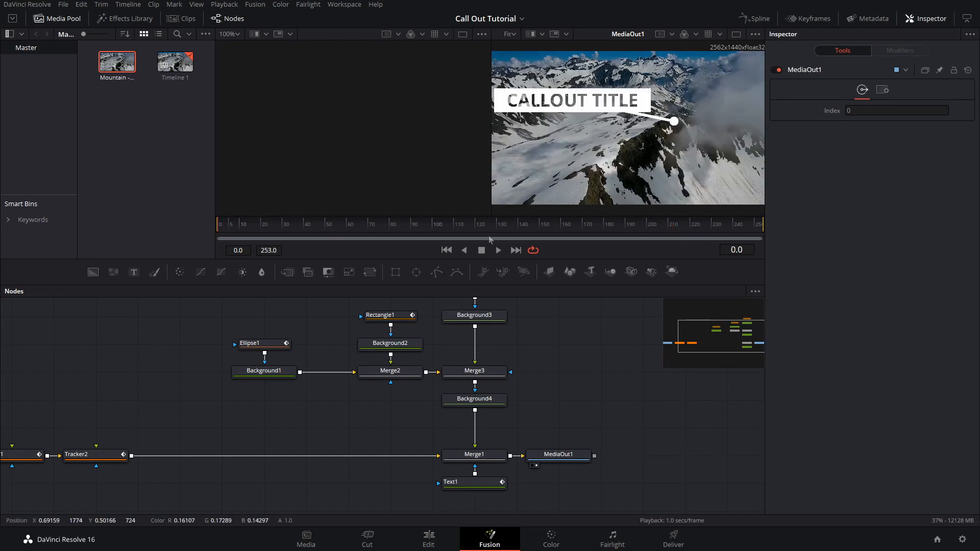
{"action": "left_click_drag", "start_coordinate": [241, 223], "coordinate": [709, 235]}
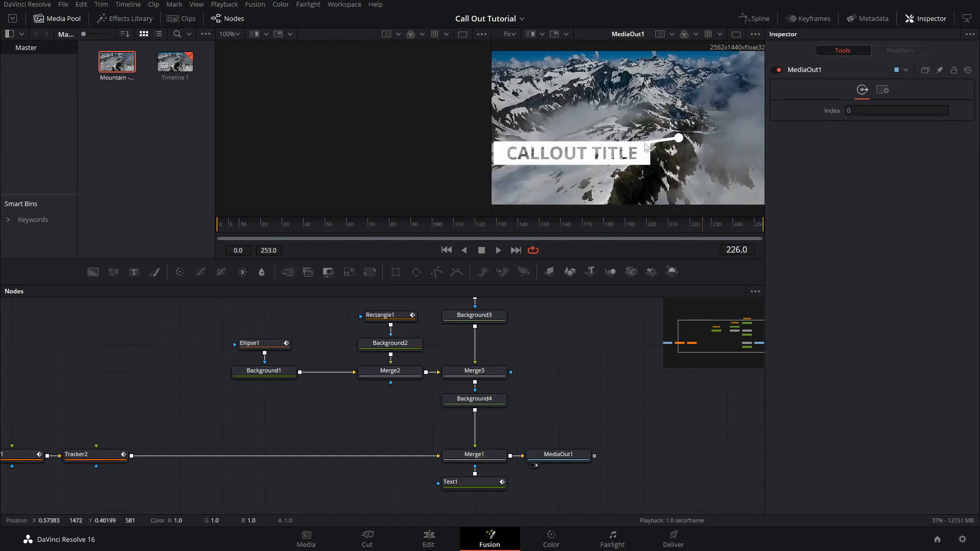
{"action": "left_click_drag", "start_coordinate": [665, 239], "coordinate": [293, 246]}
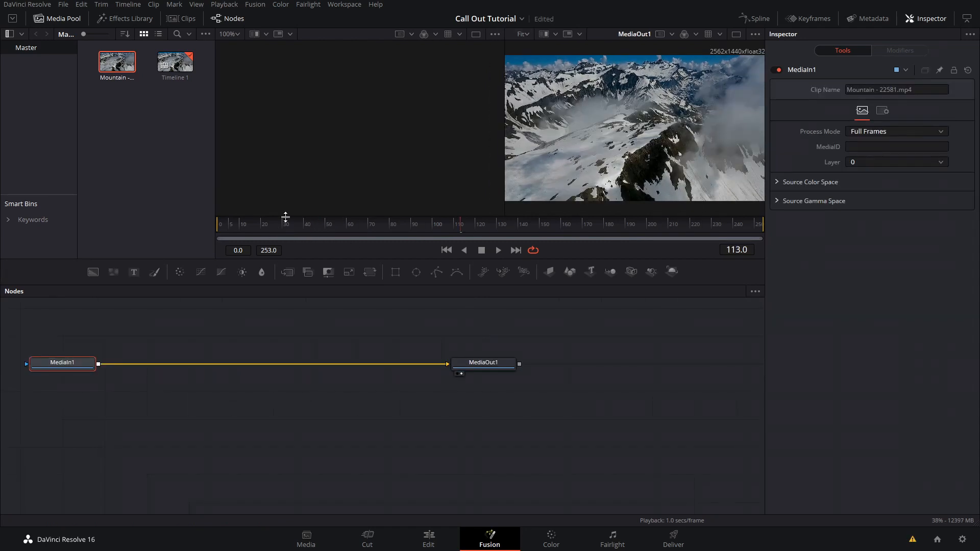
{"action": "left_click_drag", "start_coordinate": [285, 217], "coordinate": [646, 300]}
{"action": "key", "text": "ctrl+s"}
Step: Add a Tracker node between MediaIn1 and MediaOut1 using the tool search for "tra"
{"action": "key", "text": "shift+space"}
{"action": "type", "text": "trans"}
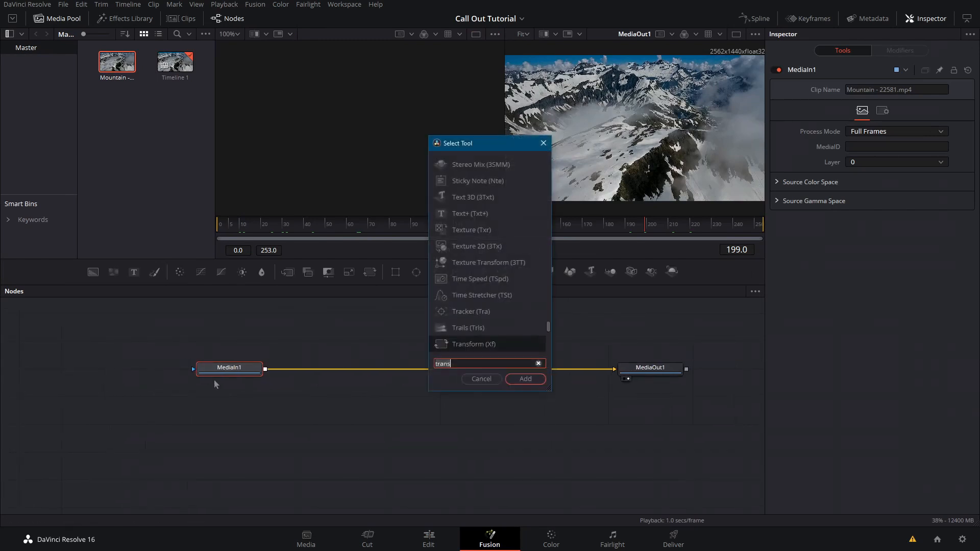
{"action": "key", "text": "BackSpace"}
{"action": "key", "text": "BackSpace"}
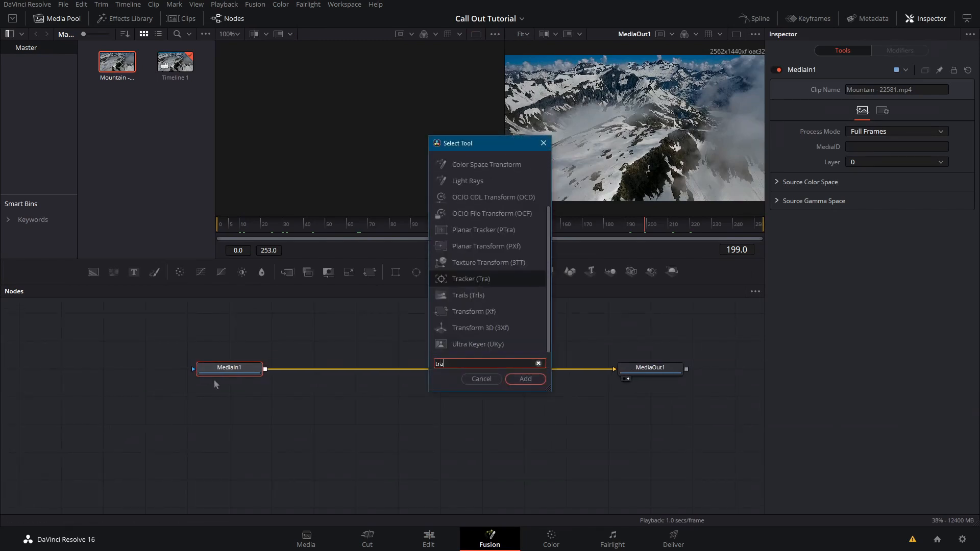
{"action": "key", "text": "Return"}
Step: Place the tracker's pattern box on the mountain peak to track it
{"action": "left_click_drag", "start_coordinate": [562, 90], "coordinate": [646, 162]}
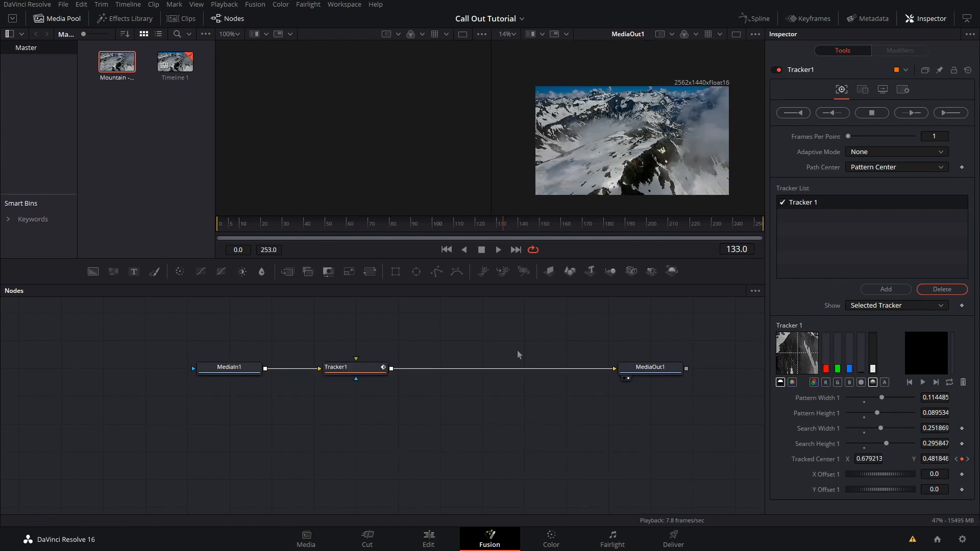
{"action": "left_click_drag", "start_coordinate": [417, 319], "coordinate": [354, 393]}
{"action": "left_click_drag", "start_coordinate": [429, 281], "coordinate": [456, 323]}
Step: Add a Background node merged over the tracked footage and move MediaOut1 after the merge
{"action": "left_click_drag", "start_coordinate": [93, 271], "coordinate": [328, 442]}
{"action": "left_click_drag", "start_coordinate": [592, 449], "coordinate": [676, 449]}
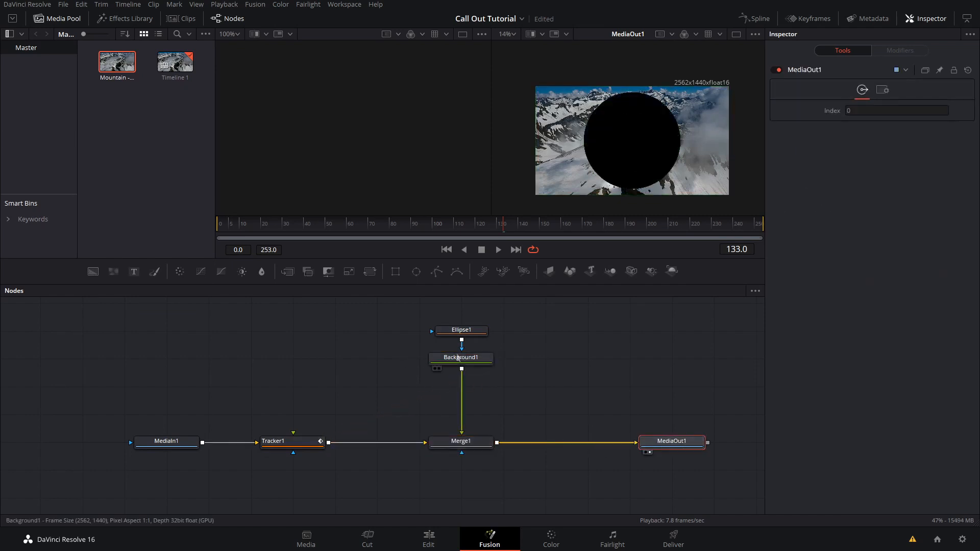
Step: Shrink the Ellipse1 mask to a small dot about 0.05 wide and high
{"action": "left_click", "coordinate": [461, 357]}
{"action": "left_click", "coordinate": [461, 330]}
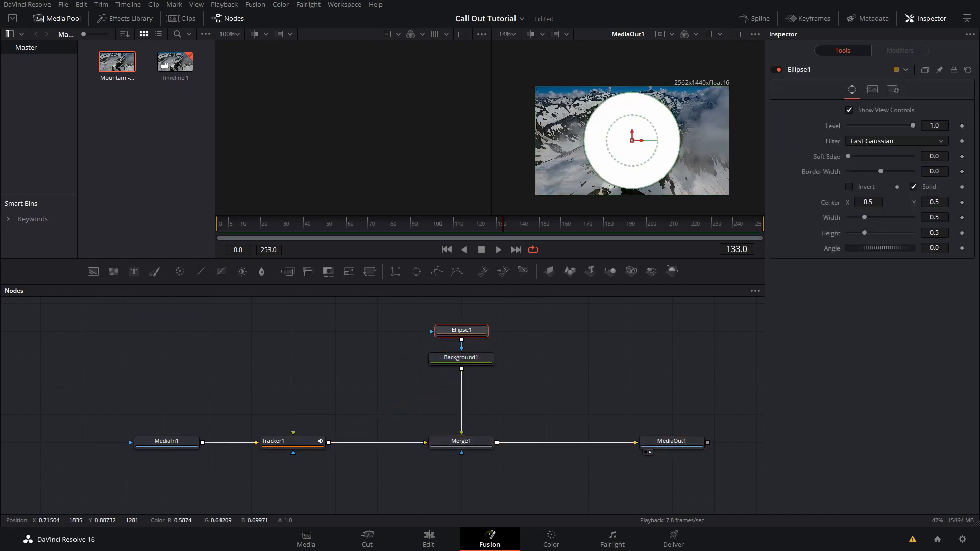
{"action": "left_click_drag", "start_coordinate": [664, 109], "coordinate": [635, 137]}
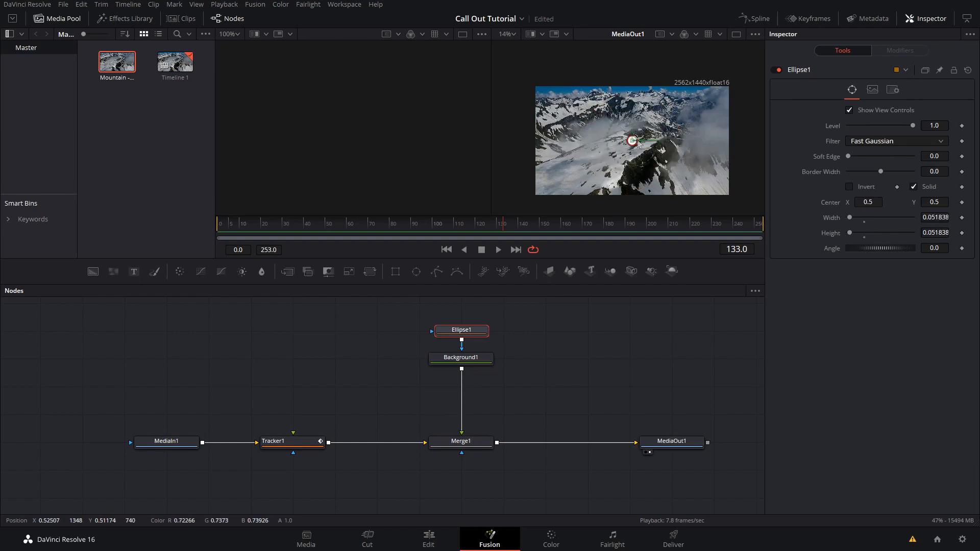
Step: Connect the ellipse's Center to Tracker1's Tracker1Path Position
{"action": "right_click", "coordinate": [823, 203]}
{"action": "left_click", "coordinate": [821, 189]}
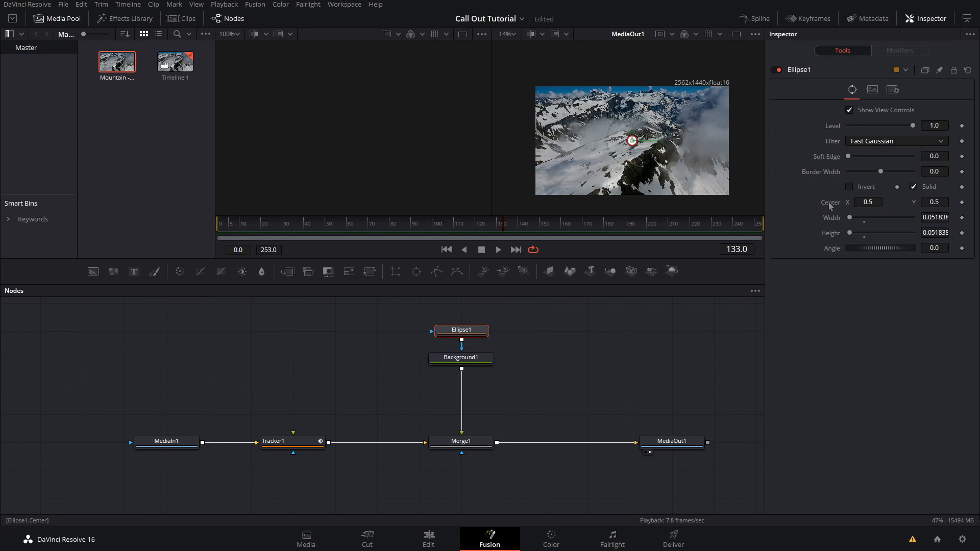
{"action": "right_click", "coordinate": [829, 204]}
{"action": "mouse_move", "coordinate": [870, 263]}
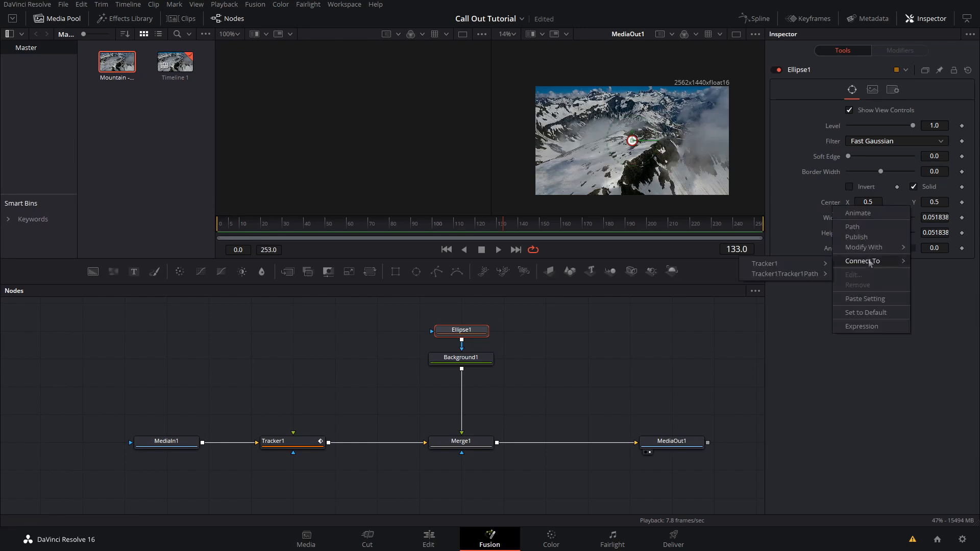
{"action": "mouse_move", "coordinate": [790, 278]}
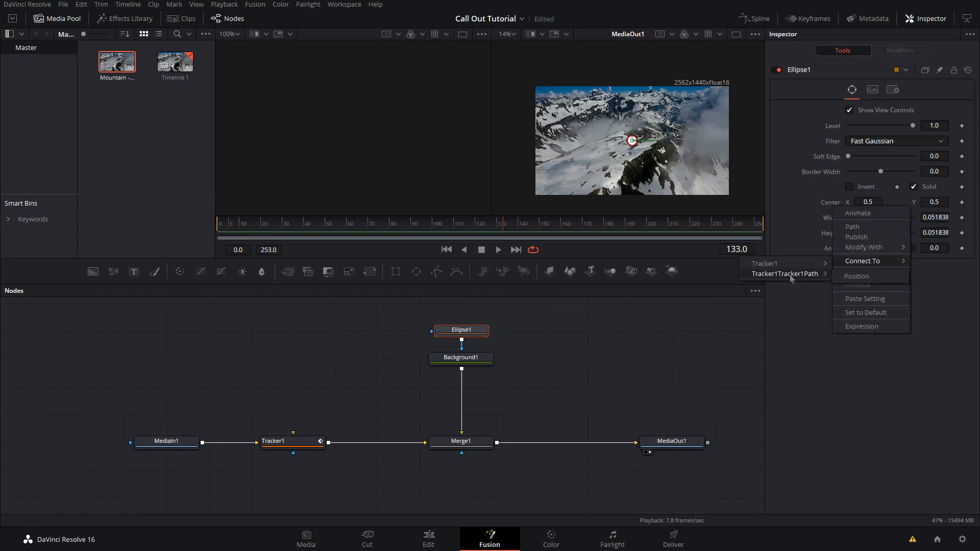
{"action": "left_click", "coordinate": [857, 277]}
Step: Scrub the timeline and view MediaOut1 to review the tracked dot
{"action": "left_click_drag", "start_coordinate": [463, 225], "coordinate": [779, 222]}
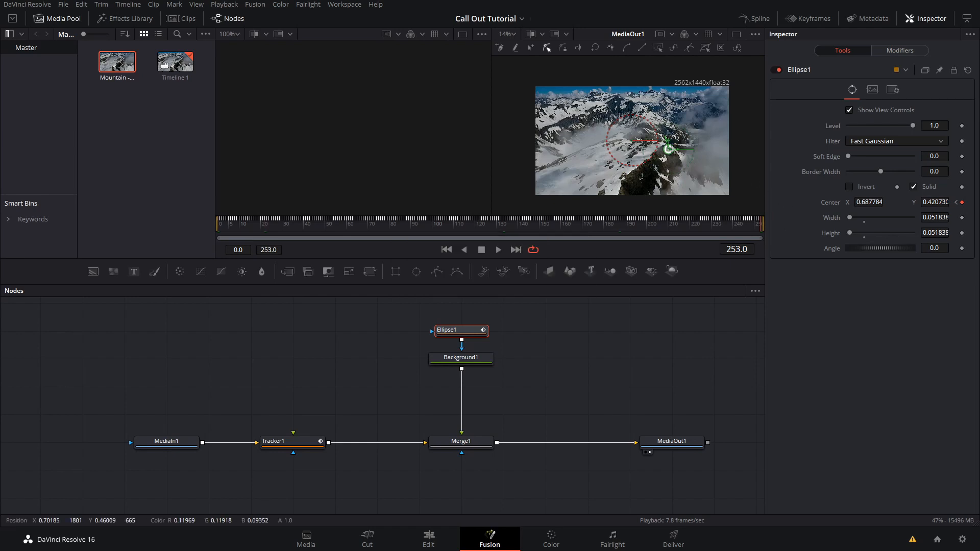
{"action": "left_click", "coordinate": [673, 447]}
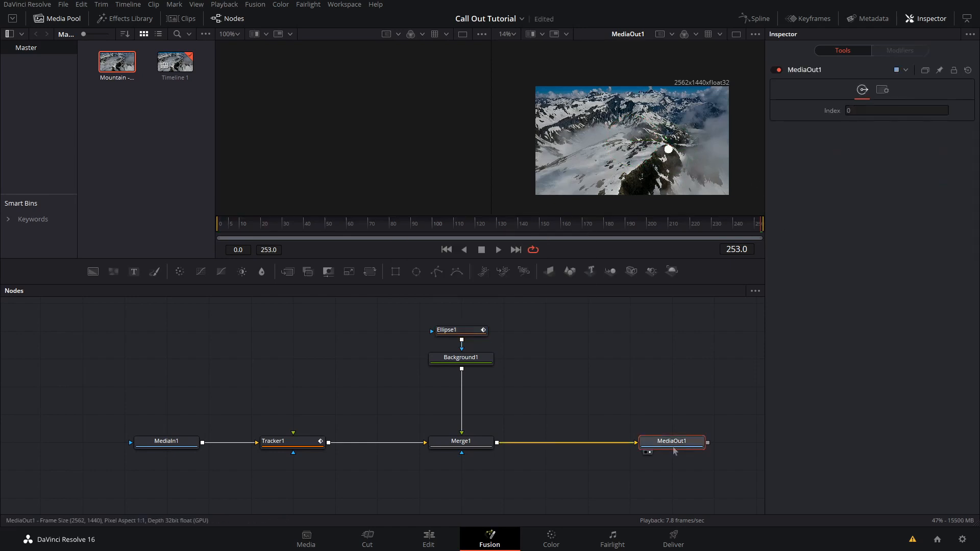
Step: Add a Rectangle node and rearrange the node view above the tree
{"action": "left_click", "coordinate": [650, 380]}
{"action": "left_click_drag", "start_coordinate": [524, 301], "coordinate": [427, 333]}
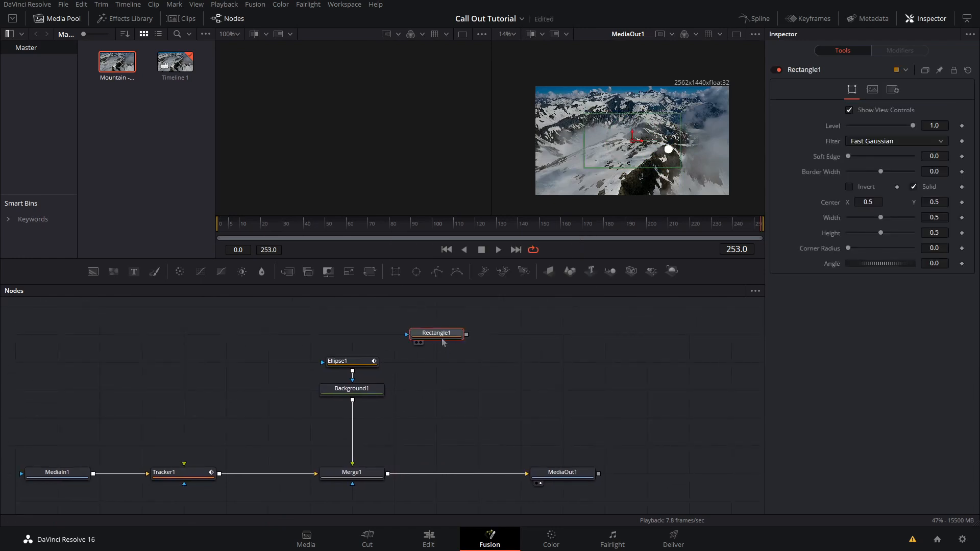
Step: Add Background2 masked by Rectangle1 and combine it with Background1 through Merge2 feeding Merge1
{"action": "left_click_drag", "start_coordinate": [94, 271], "coordinate": [432, 365]}
{"action": "left_click_drag", "start_coordinate": [466, 335], "coordinate": [460, 360]}
{"action": "left_click_drag", "start_coordinate": [486, 303], "coordinate": [459, 362]}
{"action": "left_click_drag", "start_coordinate": [461, 363], "coordinate": [352, 401]}
{"action": "left_click", "coordinate": [482, 383]}
{"action": "left_click_drag", "start_coordinate": [532, 395], "coordinate": [442, 417]}
{"action": "left_click", "coordinate": [463, 426]}
{"action": "left_click", "coordinate": [455, 422]}
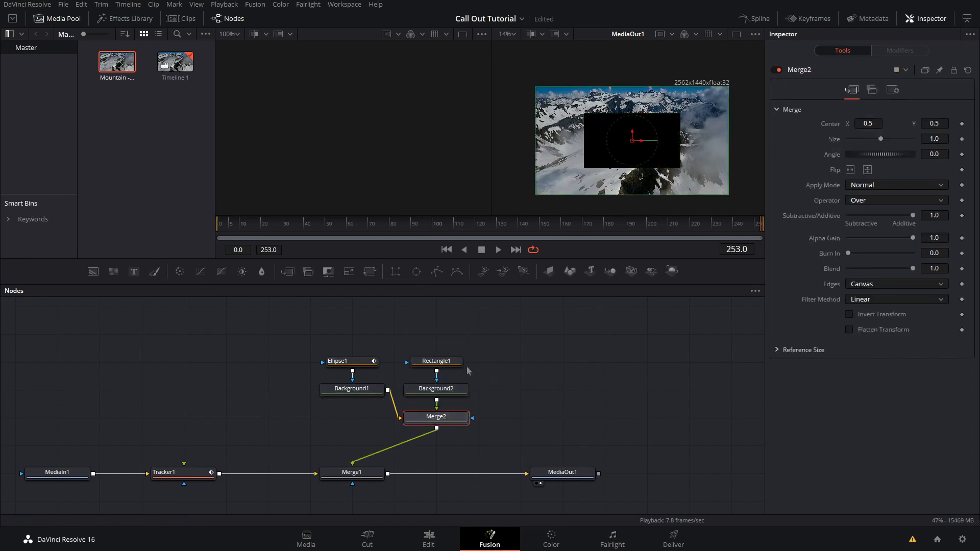
Step: Set Background2's color to white
{"action": "left_click", "coordinate": [455, 388]}
{"action": "left_click_drag", "start_coordinate": [888, 200], "coordinate": [738, 115]}
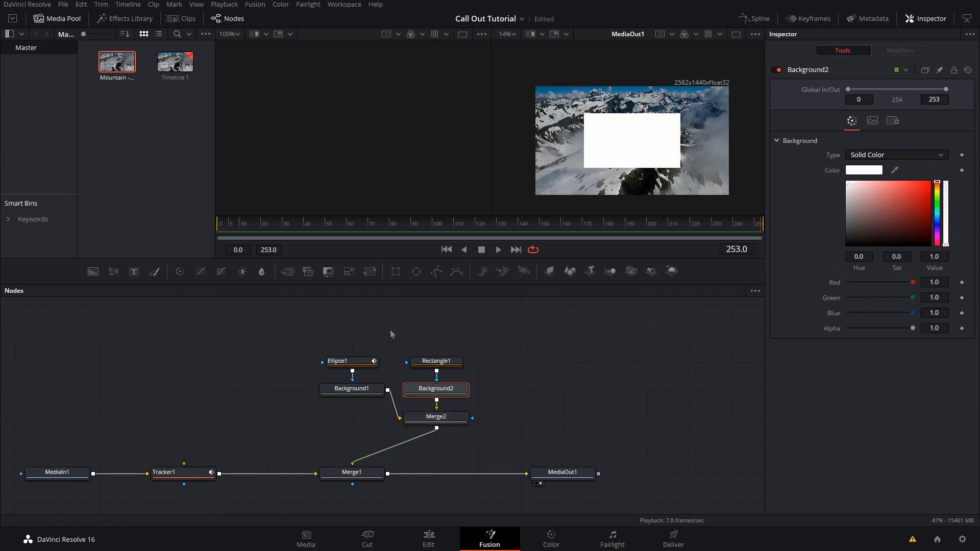
Step: Resize the rectangle to about 0.55 wide and 0.19 high
{"action": "left_click", "coordinate": [442, 364]}
{"action": "left_click_drag", "start_coordinate": [668, 114], "coordinate": [686, 141]}
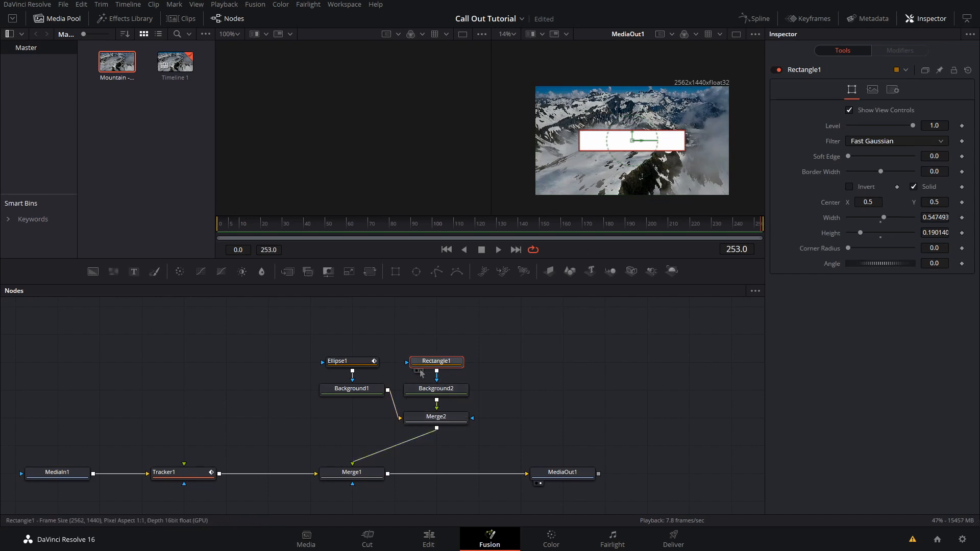
Step: Move the rectangle to the upper left beside the dot and keyframe its Center at frame 0
{"action": "left_click_drag", "start_coordinate": [642, 149], "coordinate": [592, 126]}
{"action": "key", "text": "Home"}
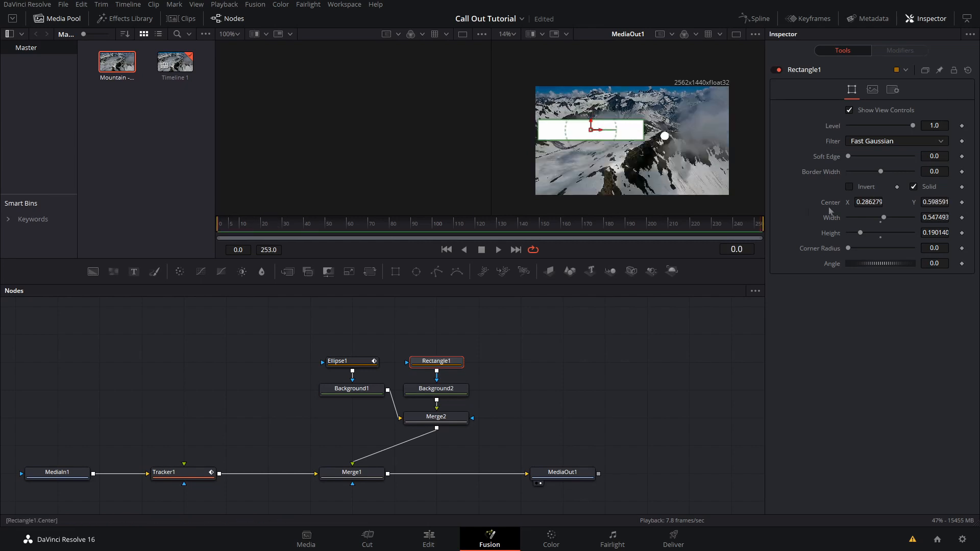
{"action": "left_click", "coordinate": [961, 202]}
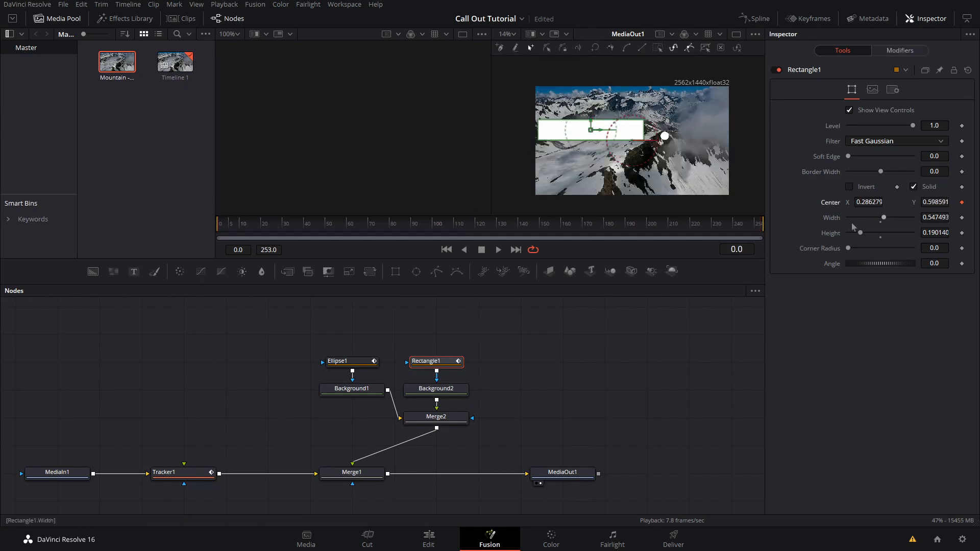
Step: At the last frame, move the rectangle down to a Center Y of about 0.345
{"action": "key", "text": "End"}
{"action": "left_click_drag", "start_coordinate": [590, 121], "coordinate": [591, 148]}
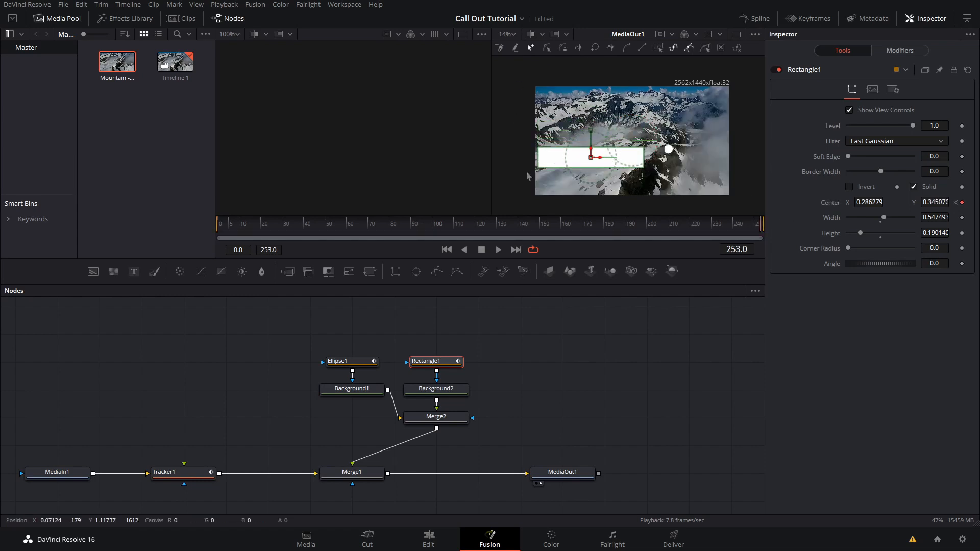
Step: Play the animation from the first frame
{"action": "key", "text": "Home"}
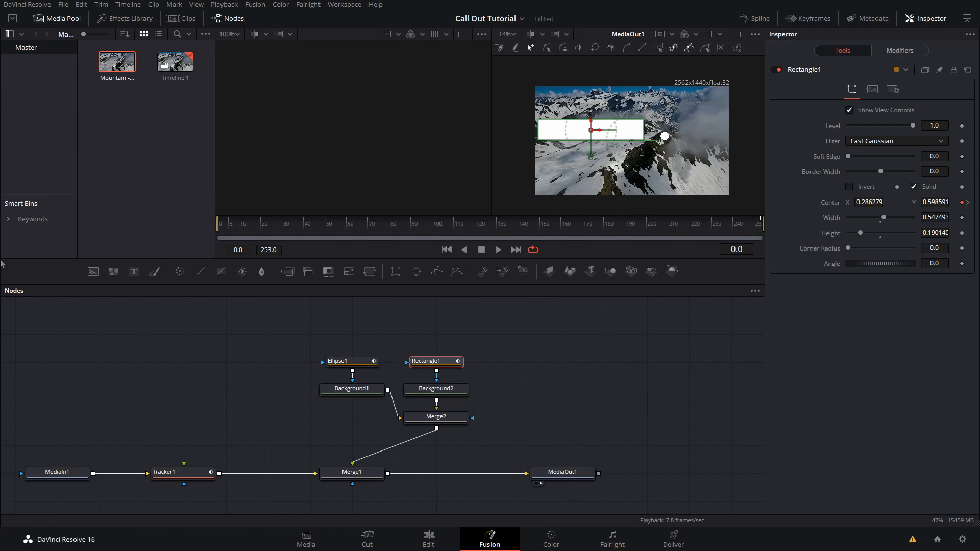
{"action": "key", "text": "space"}
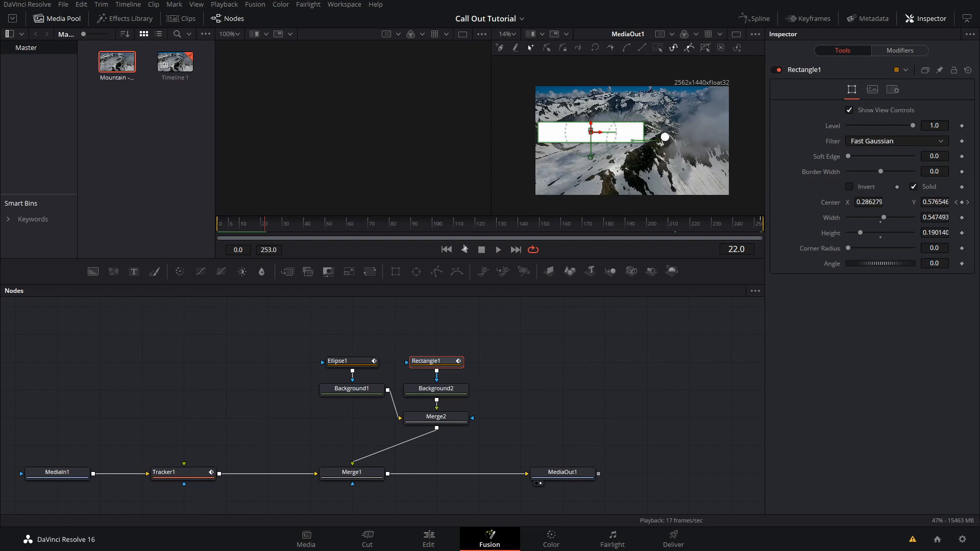
Step: Add a Polygon mask with Background3 merged into the callout via Merge3
{"action": "left_click", "coordinate": [434, 276]}
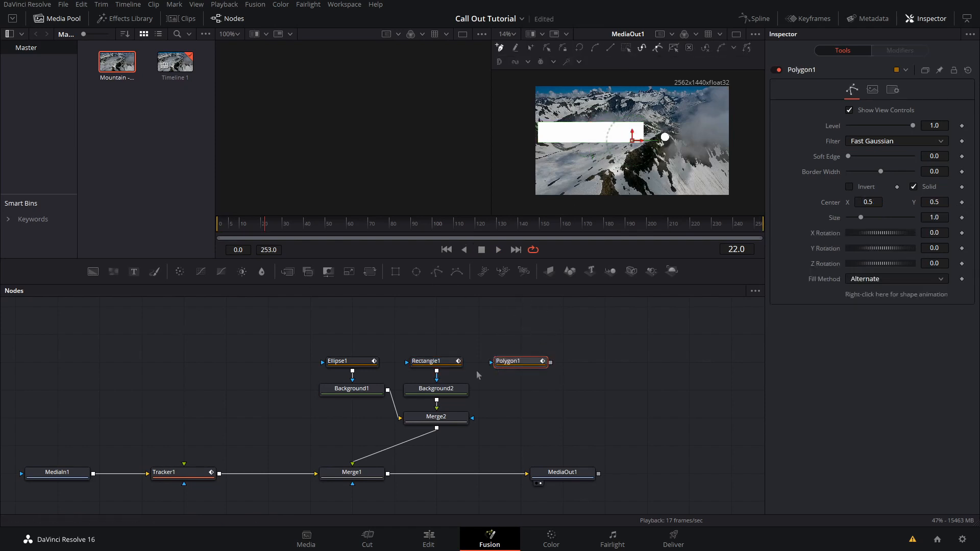
{"action": "left_click_drag", "start_coordinate": [93, 272], "coordinate": [437, 430]}
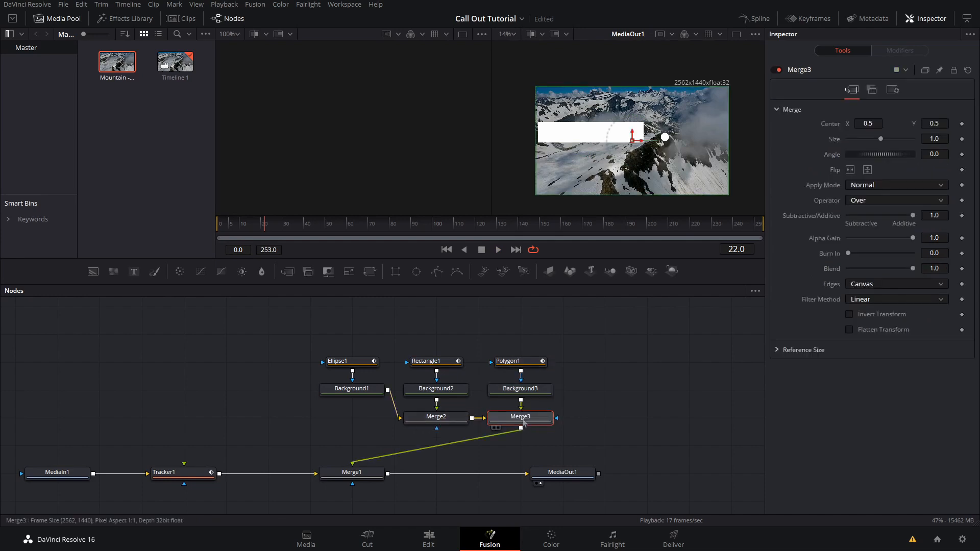
Step: Draw a vertical two-point polyline line to the right of the rectangle in the Merge3 viewer
{"action": "left_click", "coordinate": [529, 364]}
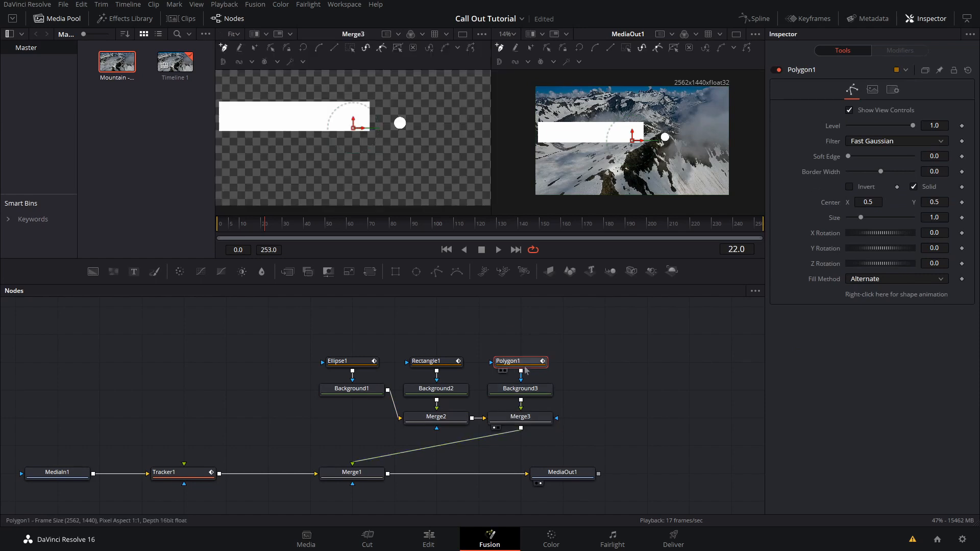
{"action": "left_click", "coordinate": [378, 77]}
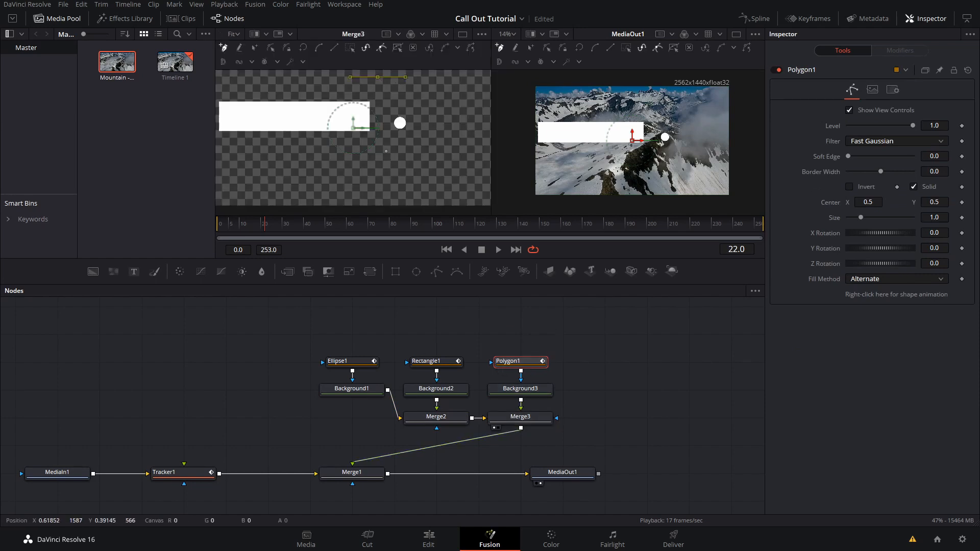
{"action": "left_click", "coordinate": [381, 176]}
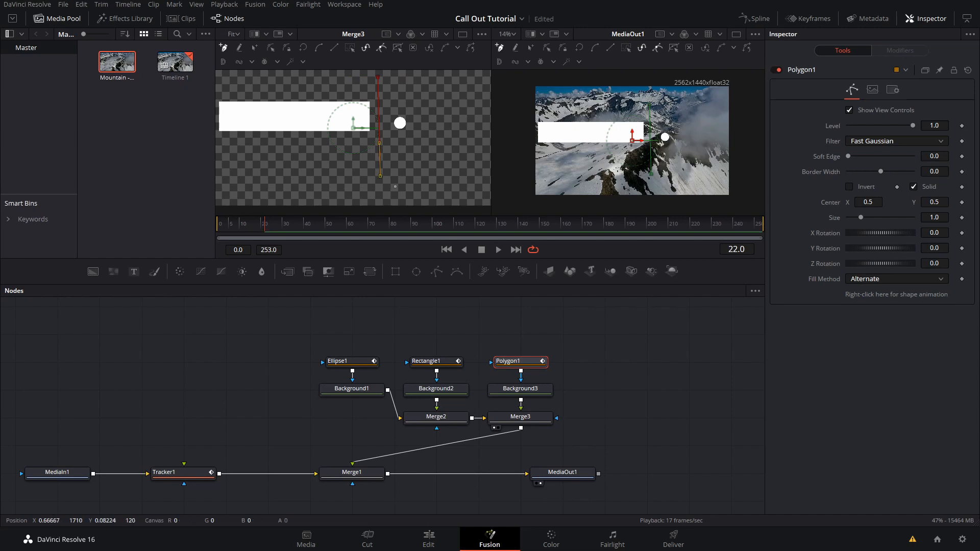
Step: Publish the polyline's bottom point and set Point 0's X to 0.627148
{"action": "right_click", "coordinate": [382, 180]}
{"action": "mouse_move", "coordinate": [450, 352]}
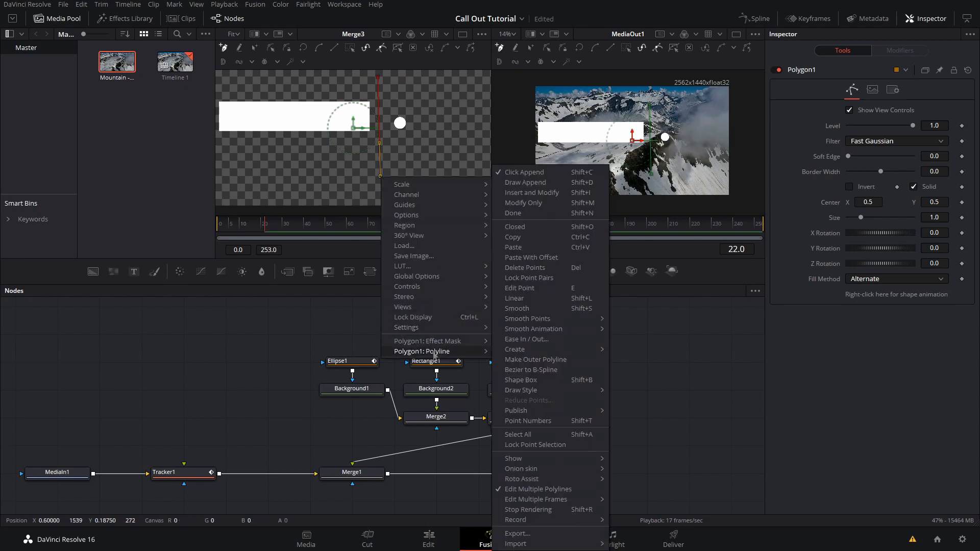
{"action": "mouse_move", "coordinate": [539, 411]}
{"action": "left_click", "coordinate": [665, 417]}
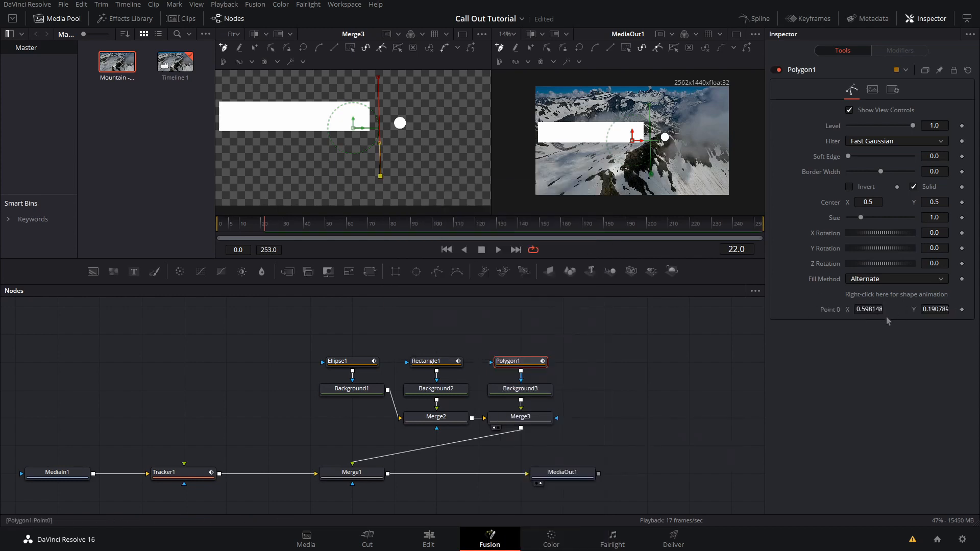
{"action": "mouse_move", "coordinate": [877, 310]}
{"action": "left_mouse_down"}
{"action": "mouse_move", "coordinate": [852, 309]}
{"action": "mouse_move", "coordinate": [891, 310]}
{"action": "left_mouse_up"}
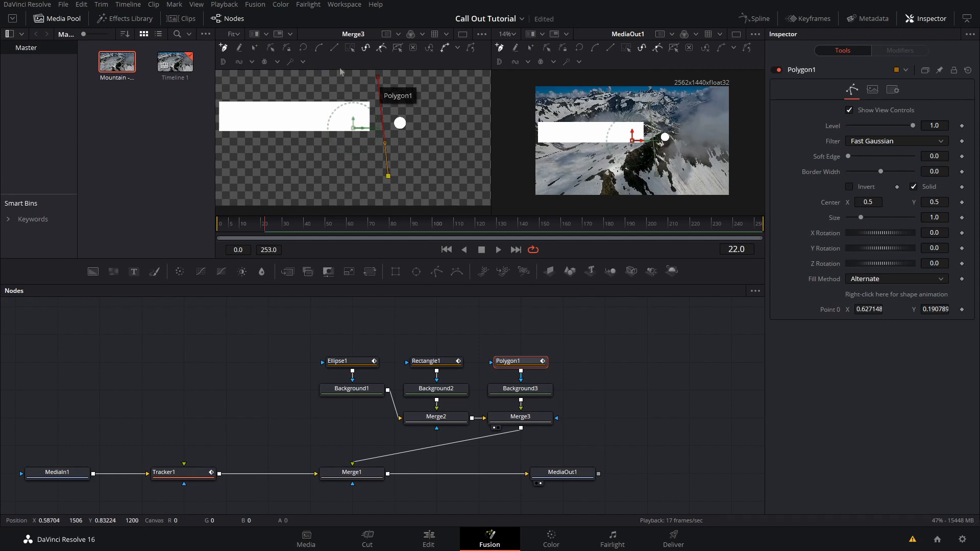
Step: Select the polyline's top point, nudge it, and publish it as Point 1
{"action": "left_click", "coordinate": [269, 52]}
{"action": "left_click", "coordinate": [378, 78]}
{"action": "mouse_move", "coordinate": [378, 78]}
{"action": "left_mouse_down"}
{"action": "mouse_move", "coordinate": [401, 89]}
{"action": "mouse_move", "coordinate": [384, 92]}
{"action": "left_mouse_up"}
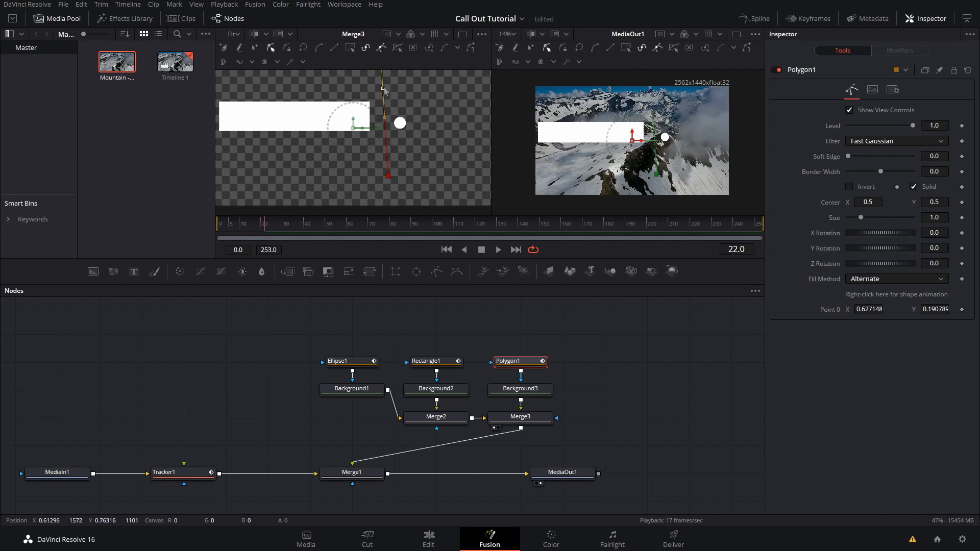
{"action": "right_click", "coordinate": [384, 90]}
{"action": "mouse_move", "coordinate": [433, 263]}
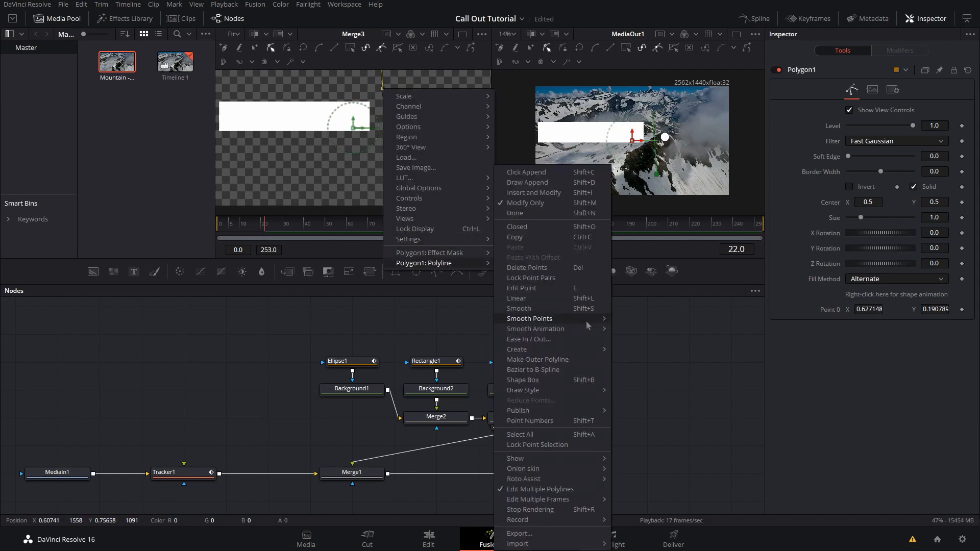
{"action": "mouse_move", "coordinate": [551, 410]}
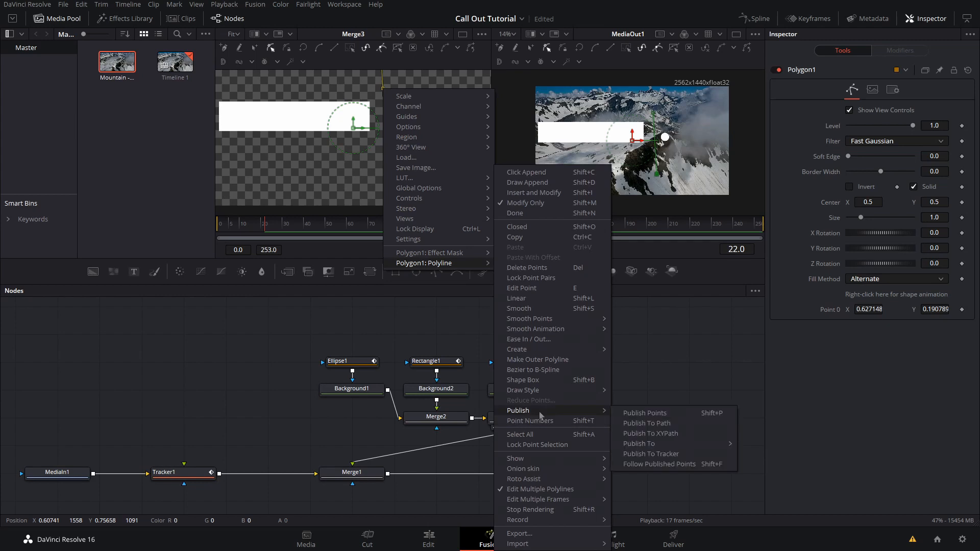
{"action": "left_click", "coordinate": [658, 413]}
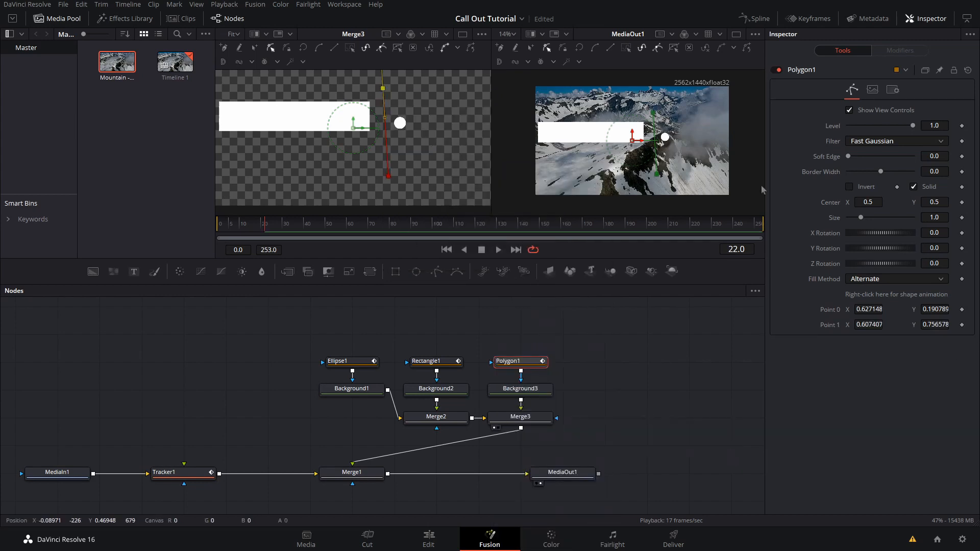
Step: Connect the polyline's Point 0 to the Position of Tracker1's tracker path
{"action": "right_click", "coordinate": [835, 314]}
{"action": "mouse_move", "coordinate": [890, 371]}
{"action": "mouse_move", "coordinate": [794, 392]}
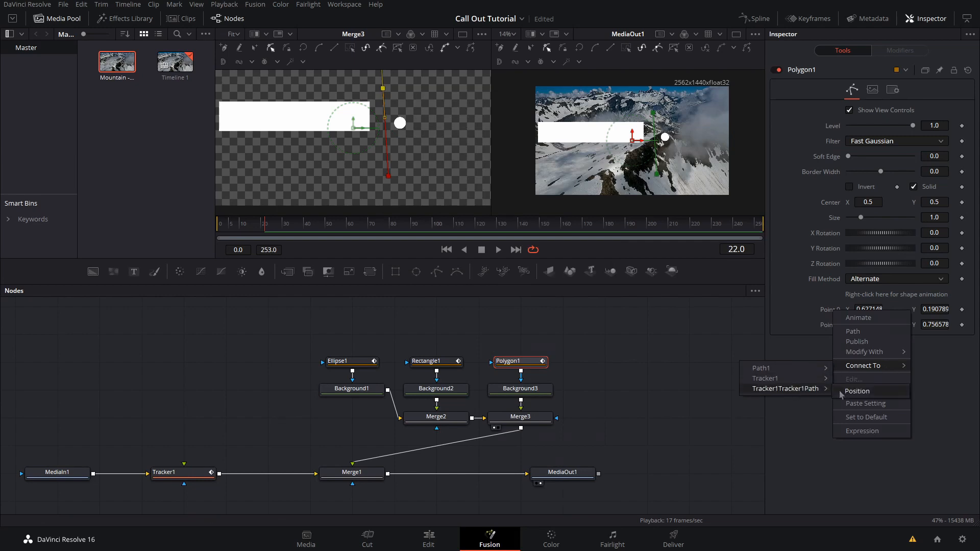
{"action": "left_click", "coordinate": [857, 392]}
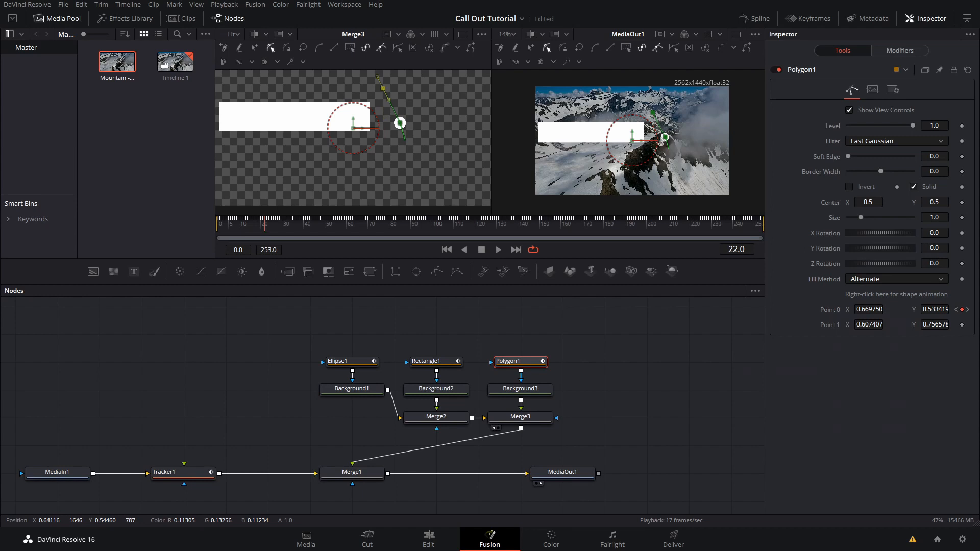
Step: Connect the polyline's Point 1 to Path1 and play back the animation to check the line
{"action": "right_click", "coordinate": [826, 329]}
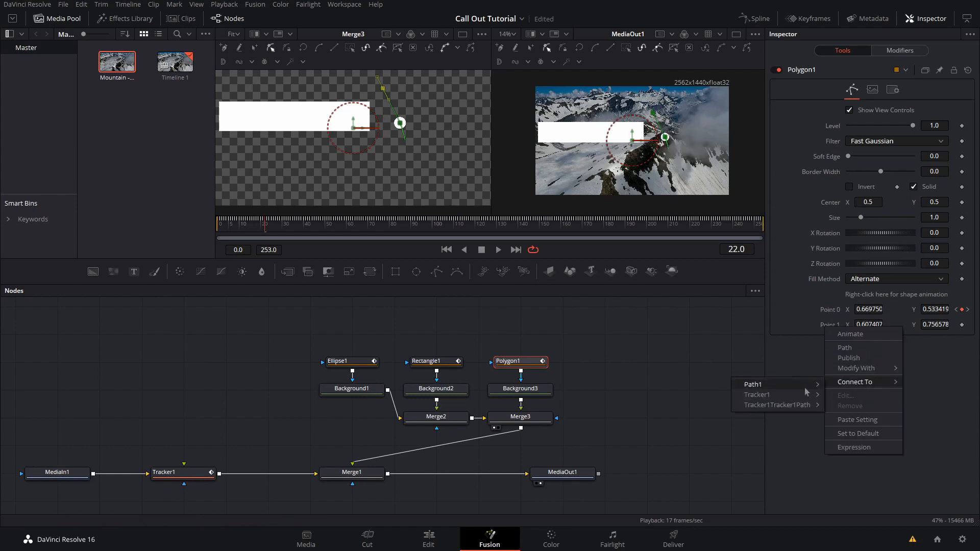
{"action": "left_click", "coordinate": [835, 388]}
{"action": "left_click_drag", "start_coordinate": [346, 227], "coordinate": [214, 231]}
{"action": "key", "text": "space"}
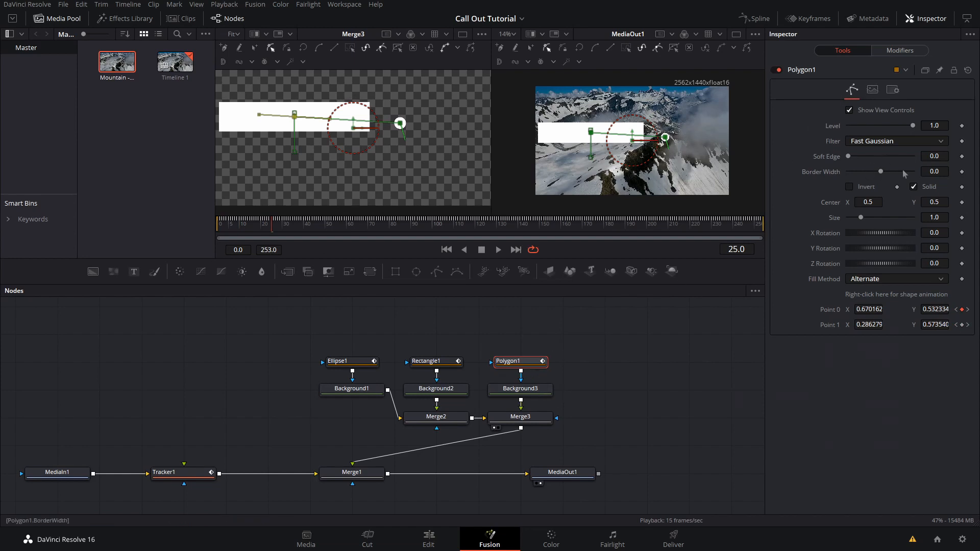
Step: Set the polyline's Border Width to 0.0168 to make the connecting line visible
{"action": "mouse_move", "coordinate": [881, 172]}
{"action": "left_mouse_down"}
{"action": "mouse_move", "coordinate": [897, 172]}
{"action": "mouse_move", "coordinate": [883, 171]}
{"action": "left_mouse_up"}
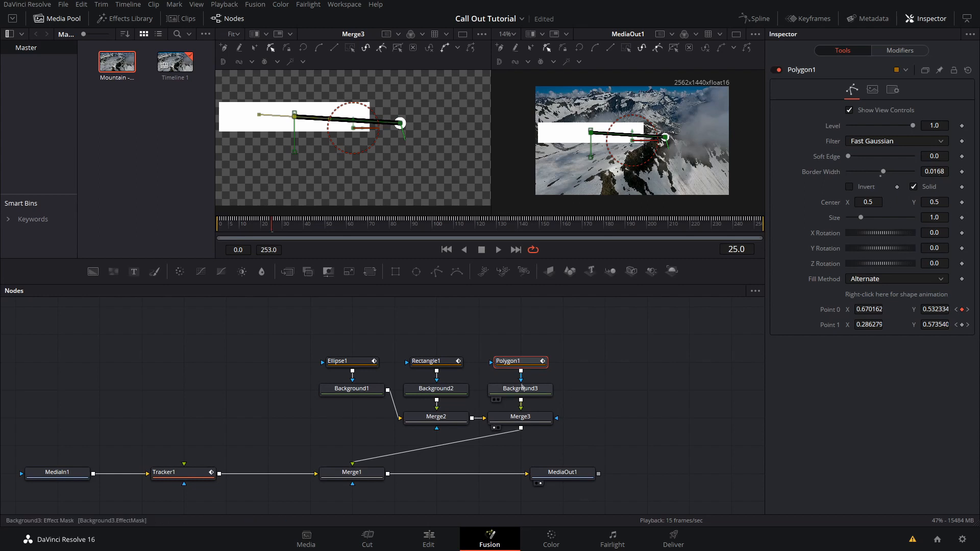
{"action": "left_click", "coordinate": [869, 216]}
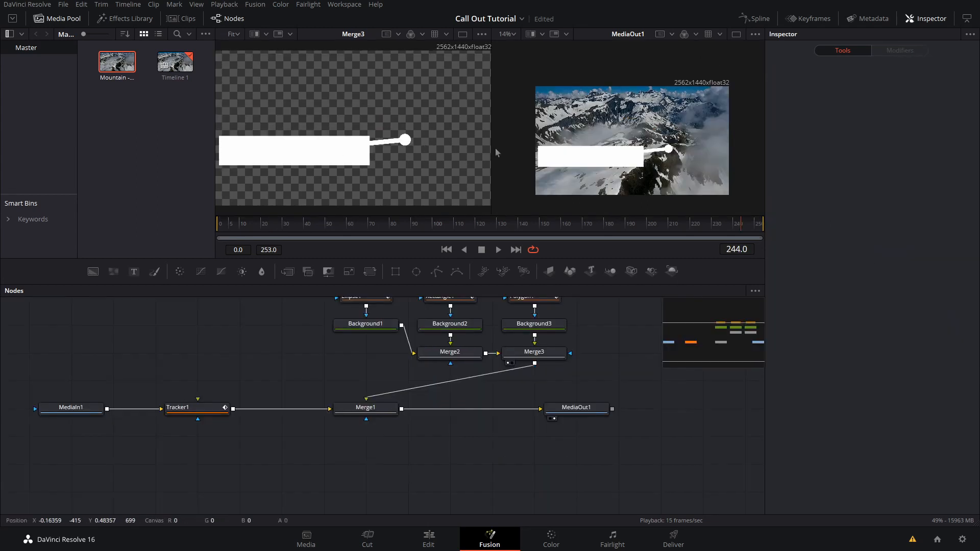
Step: Add a Text node as Merge1's mask and enter the styled text CALLOUT TITLE
{"action": "left_click_drag", "start_coordinate": [134, 272], "coordinate": [401, 437]}
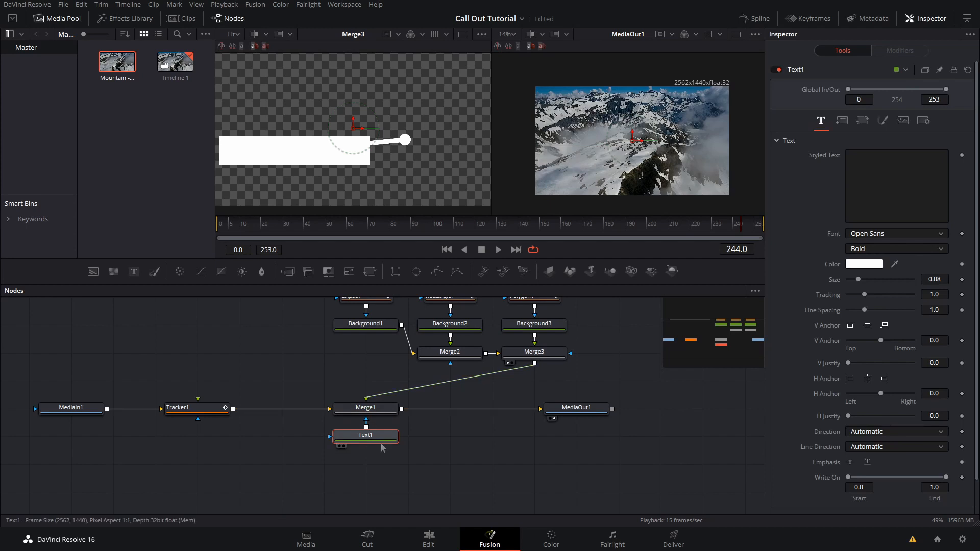
{"action": "left_click", "coordinate": [884, 202]}
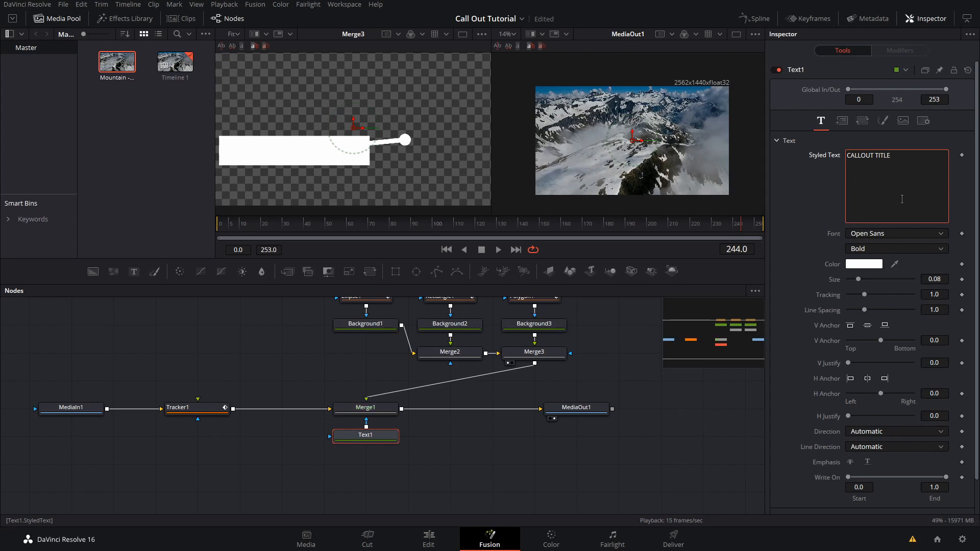
{"action": "key", "text": "ctrl+s"}
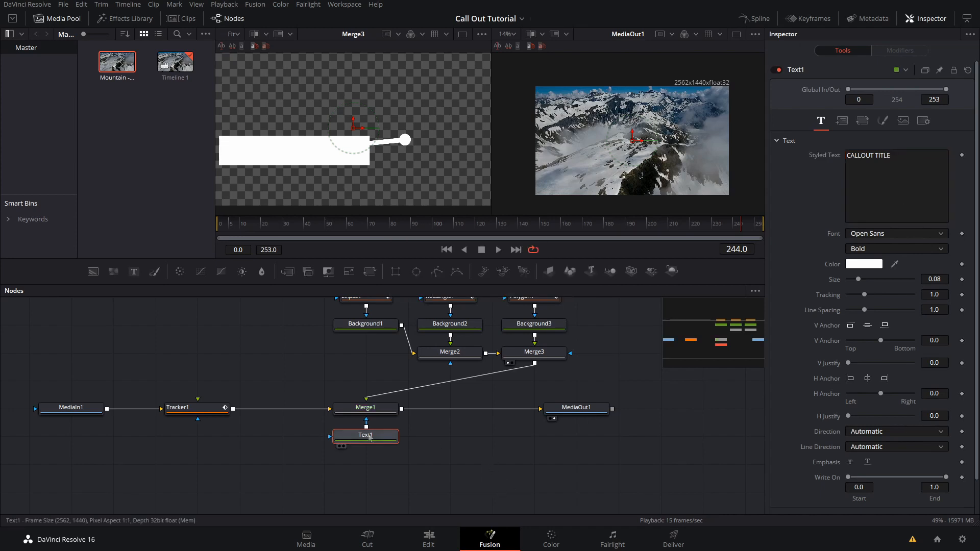
Step: Connect the Text1 layout Center to Path1's Position so the title follows the box
{"action": "left_click", "coordinate": [842, 121]}
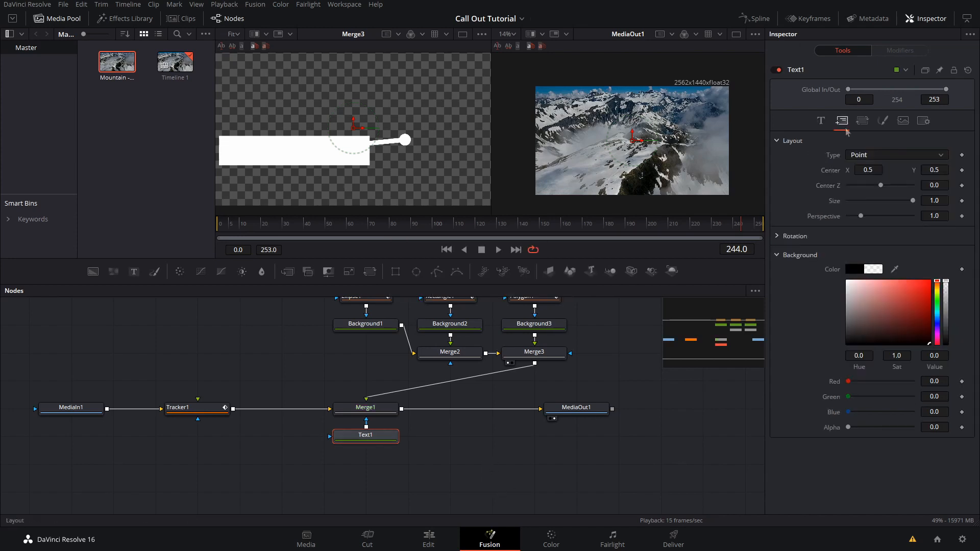
{"action": "right_click", "coordinate": [832, 176]}
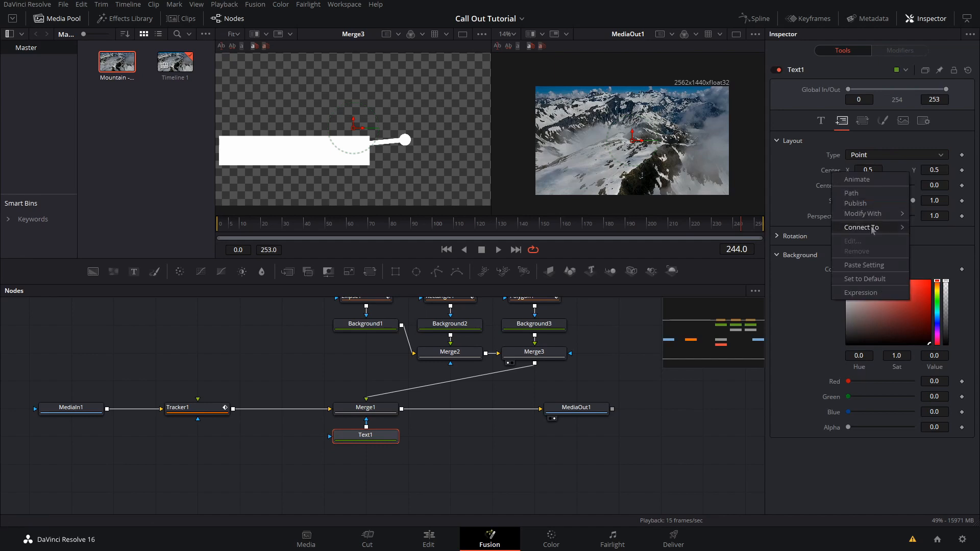
{"action": "mouse_move", "coordinate": [873, 227]}
{"action": "mouse_move", "coordinate": [823, 233]}
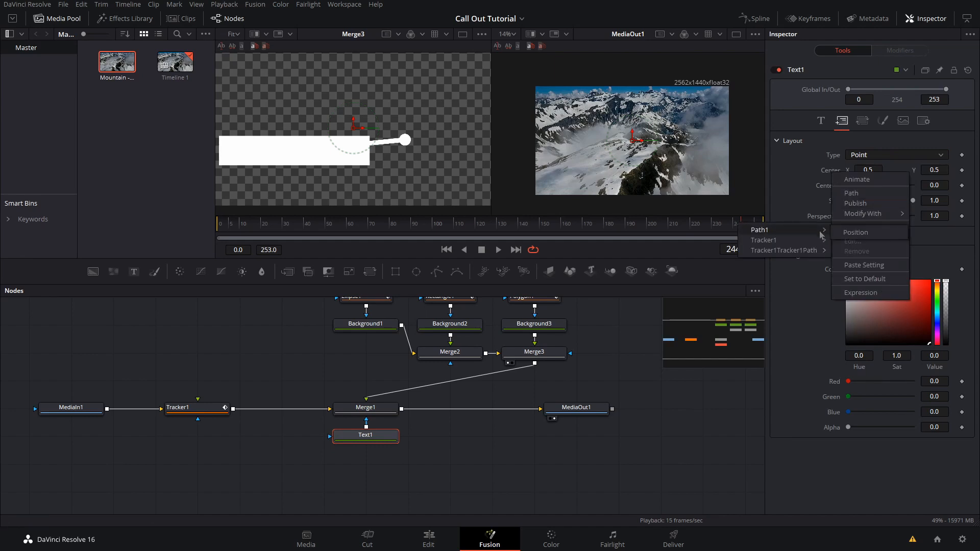
{"action": "left_click", "coordinate": [863, 237]}
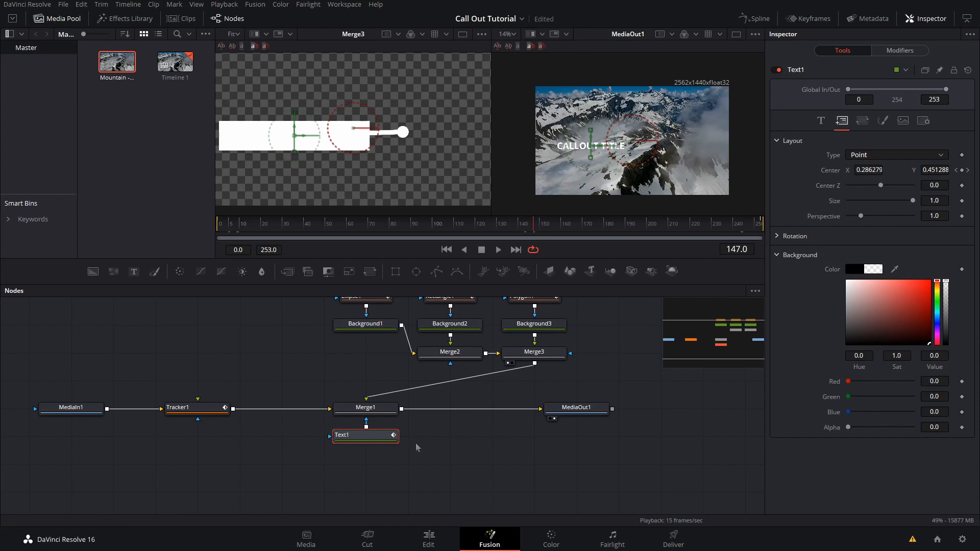
Step: Enable Apply Mask Inverted on Merge1 to cut the title out of the white box
{"action": "left_click", "coordinate": [380, 412]}
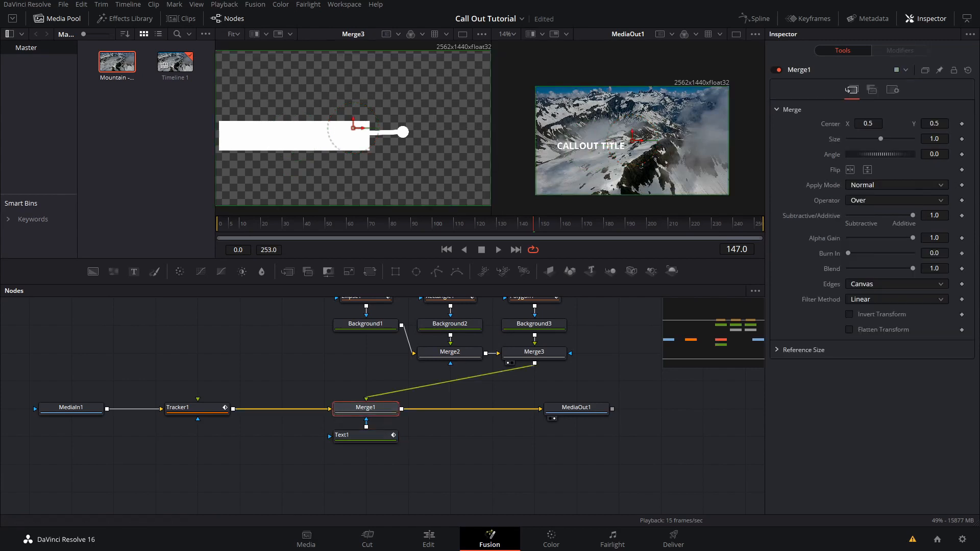
{"action": "left_click", "coordinate": [892, 91]}
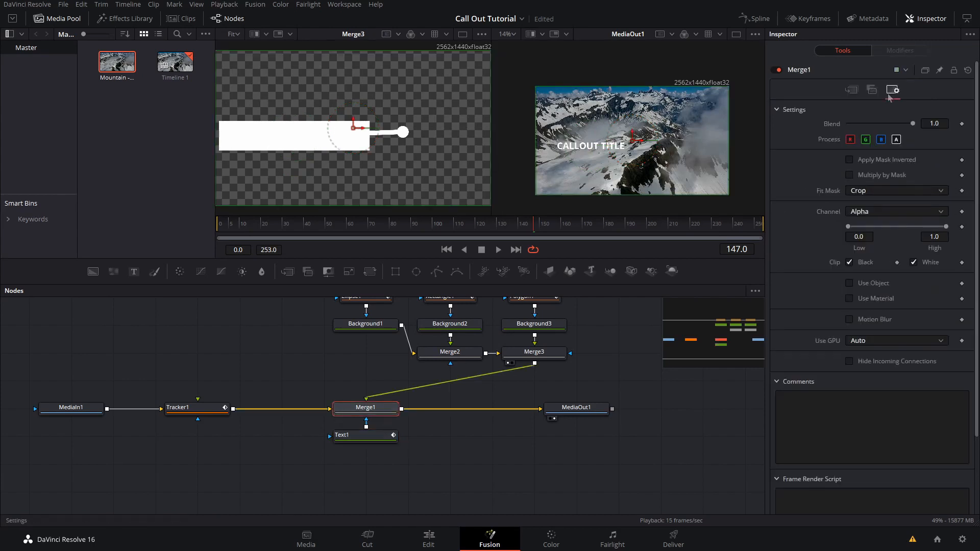
{"action": "left_click", "coordinate": [849, 160]}
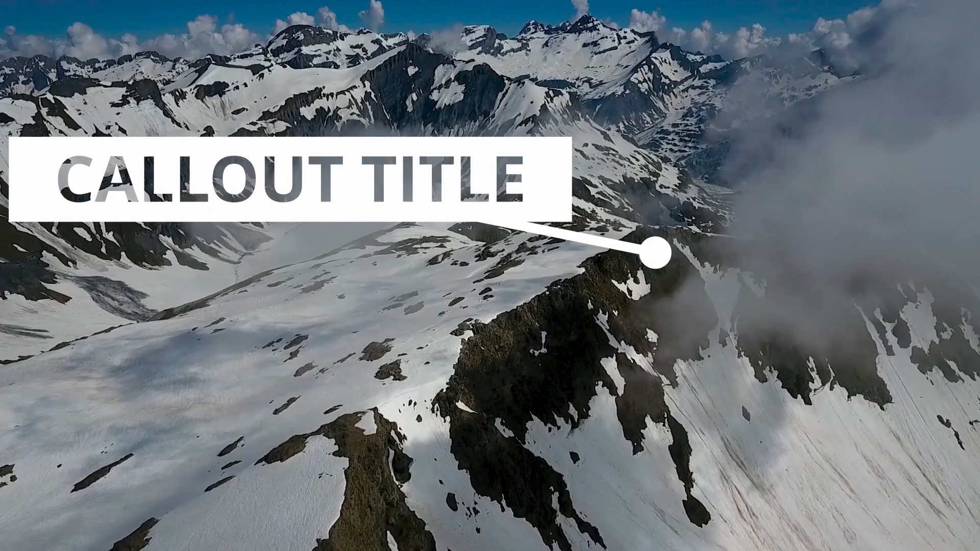